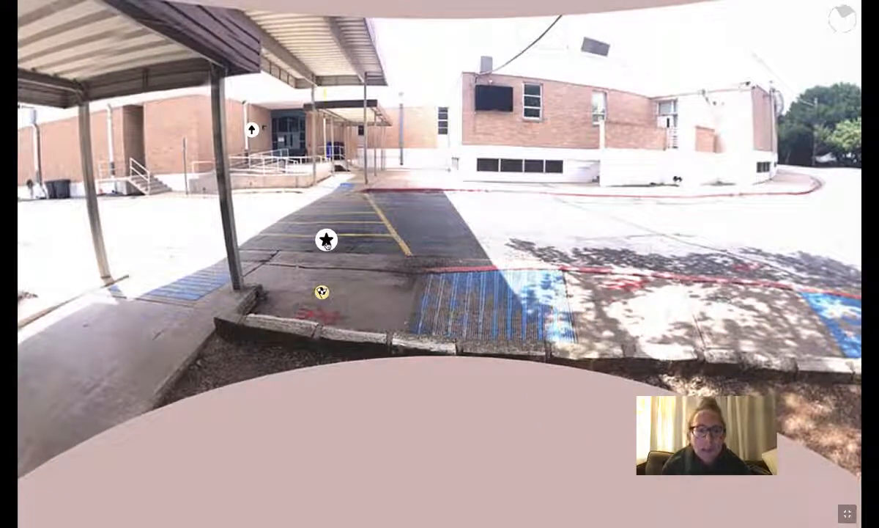
# Play the star tag's video, pause it and return to the courtyard panorama
pyautogui.click(326, 240)
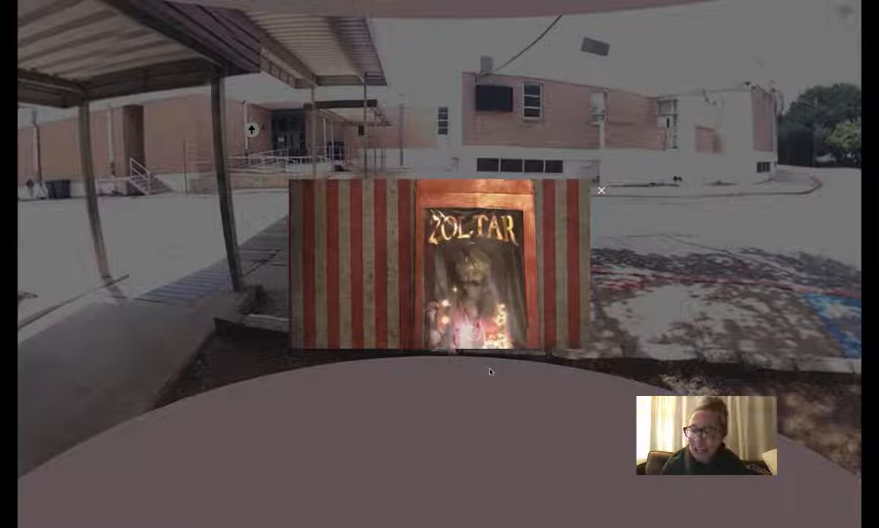
pyautogui.click(300, 326)
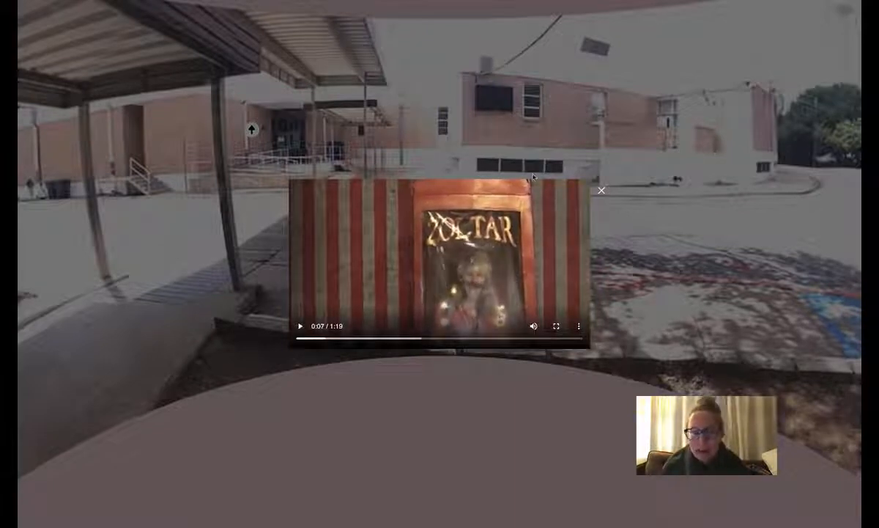
pyautogui.click(602, 191)
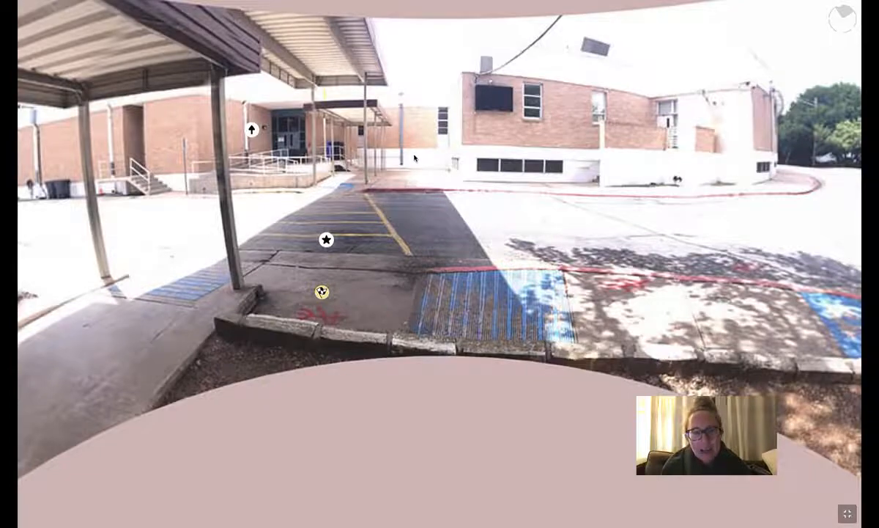
# Look around the courtyard, then view the Main Building tag and close it
pyautogui.moveTo(414, 157); pyautogui.dragTo(623, 187)
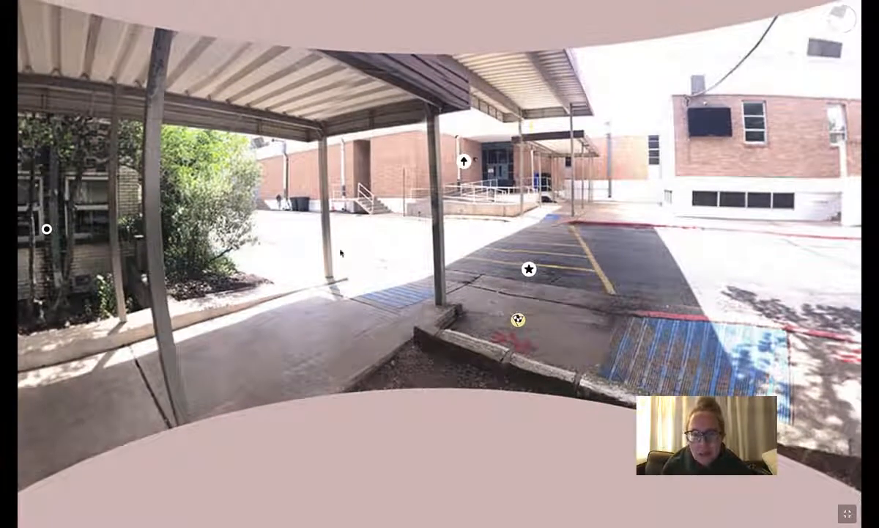
pyautogui.moveTo(341, 253)
pyautogui.mouseDown()
pyautogui.moveTo(209, 77)
pyautogui.moveTo(332, 214)
pyautogui.mouseUp()
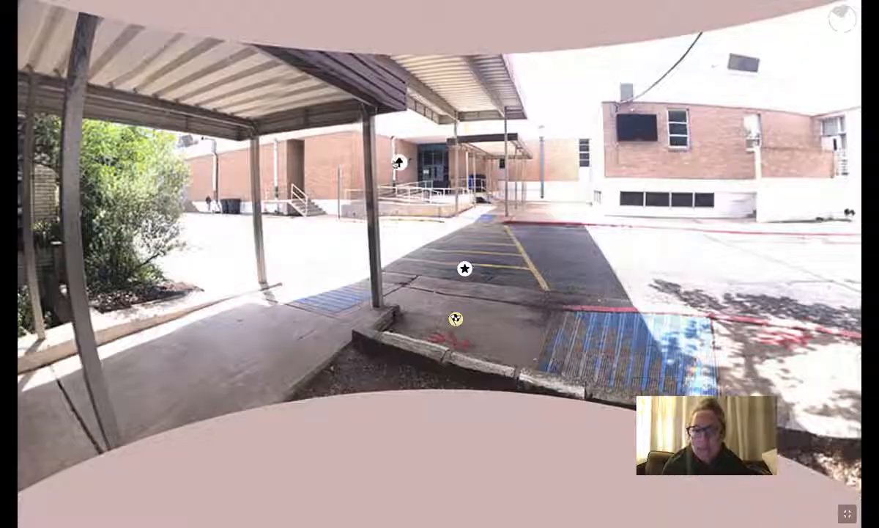
pyautogui.click(400, 163)
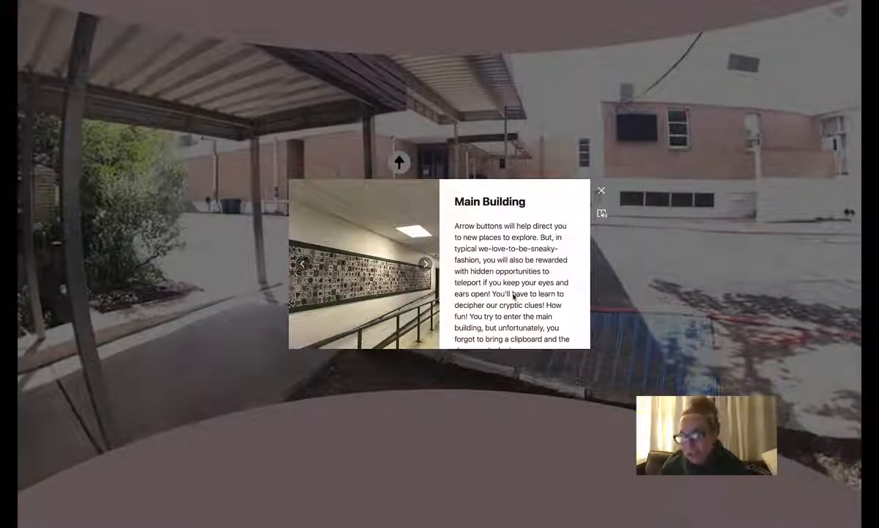
pyautogui.scroll(-2, 491, 279)
pyautogui.scroll(2, 513, 293)
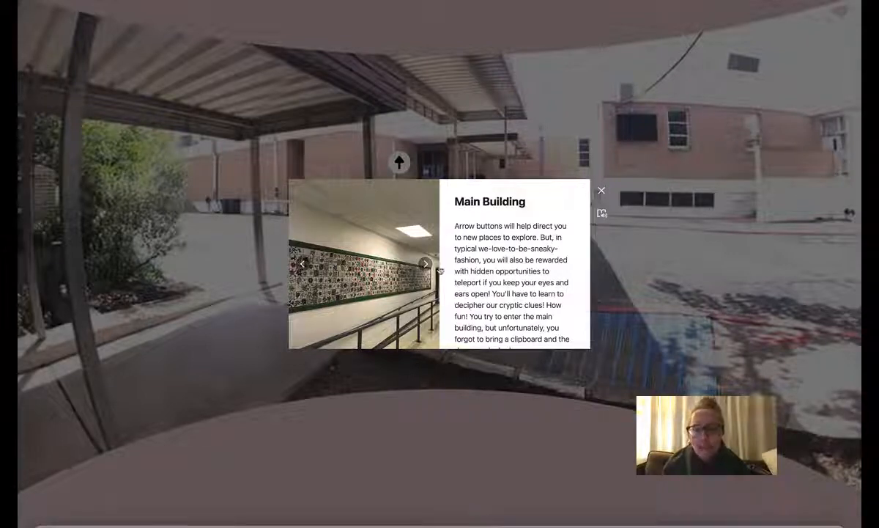
pyautogui.scroll(-2, 504, 267)
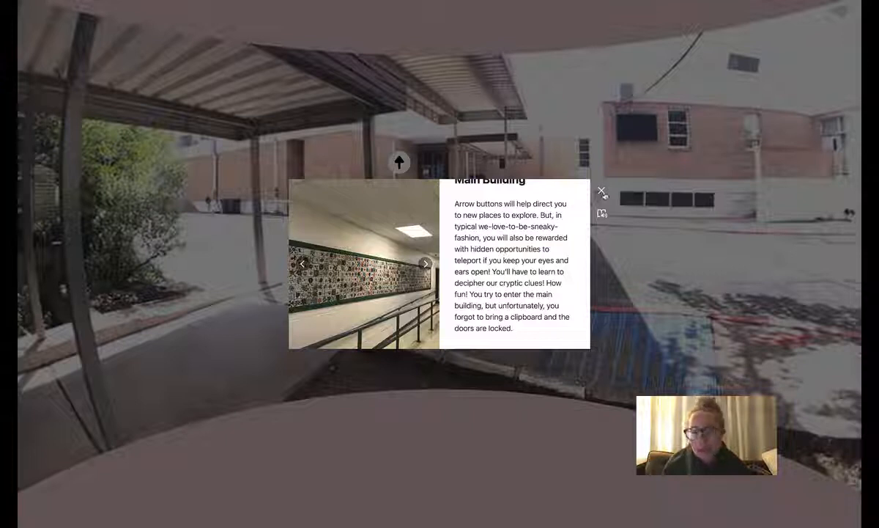
pyautogui.click(602, 192)
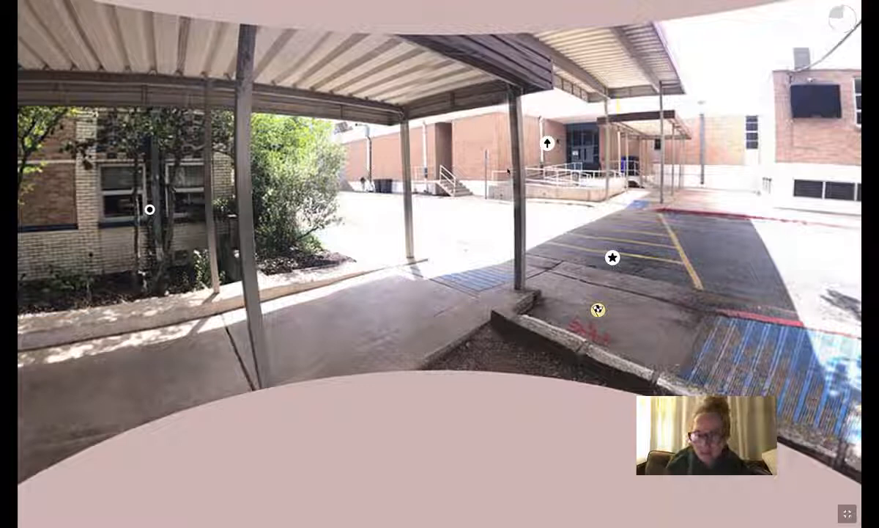
# Turn the view toward the picnic tables under the oak trees
pyautogui.moveTo(508, 173); pyautogui.dragTo(331, 189)
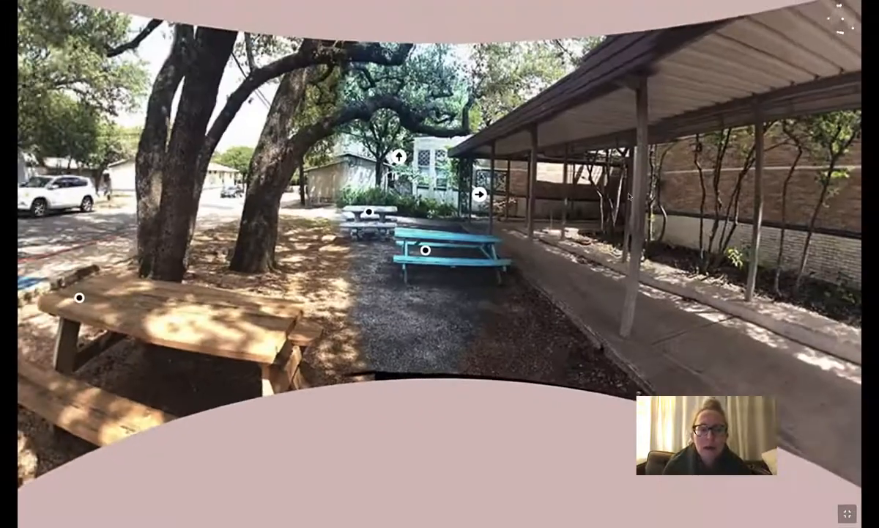
pyautogui.click(425, 251)
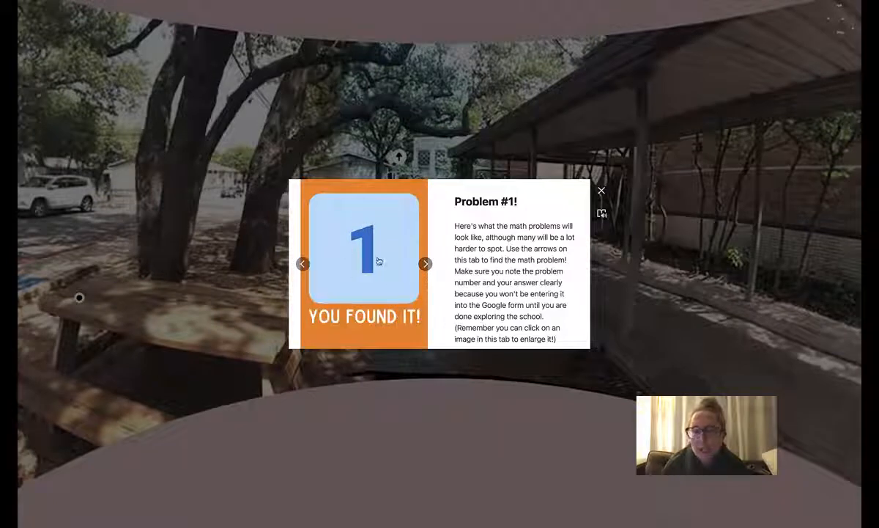
pyautogui.click(426, 263)
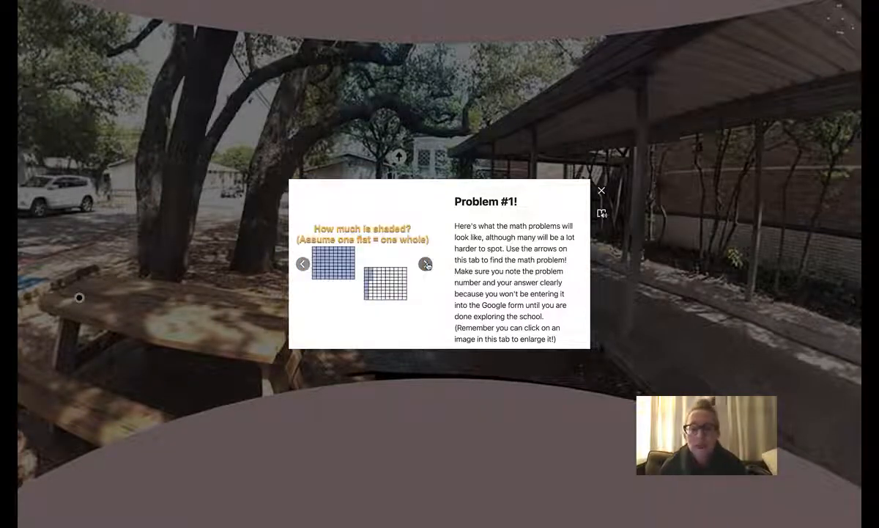
pyautogui.click(371, 232)
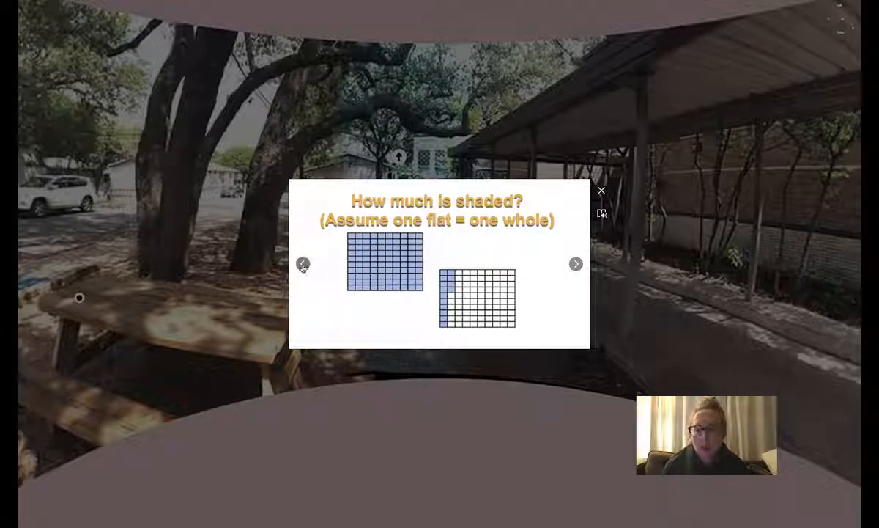
pyautogui.click(302, 263)
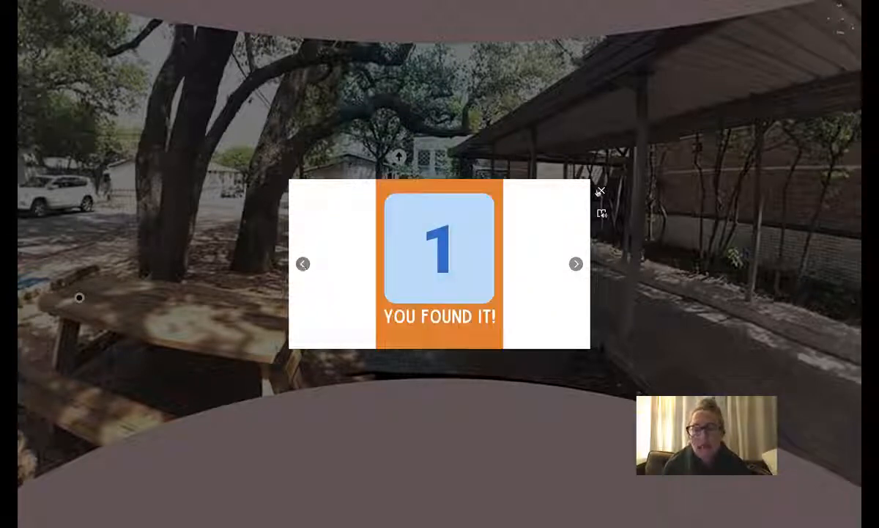
pyautogui.click(600, 192)
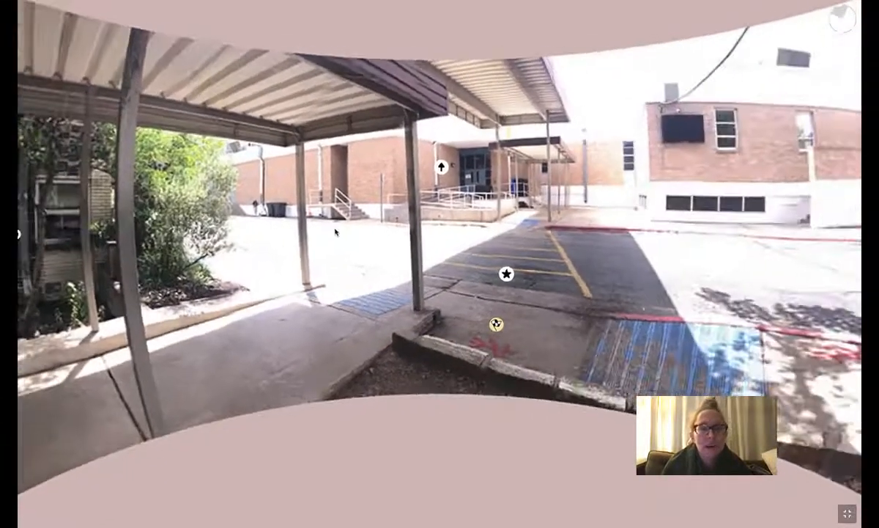
# Look around the courtyard and open the yellow Finished? tag about the answers form
pyautogui.moveTo(494, 207); pyautogui.dragTo(495, 214)
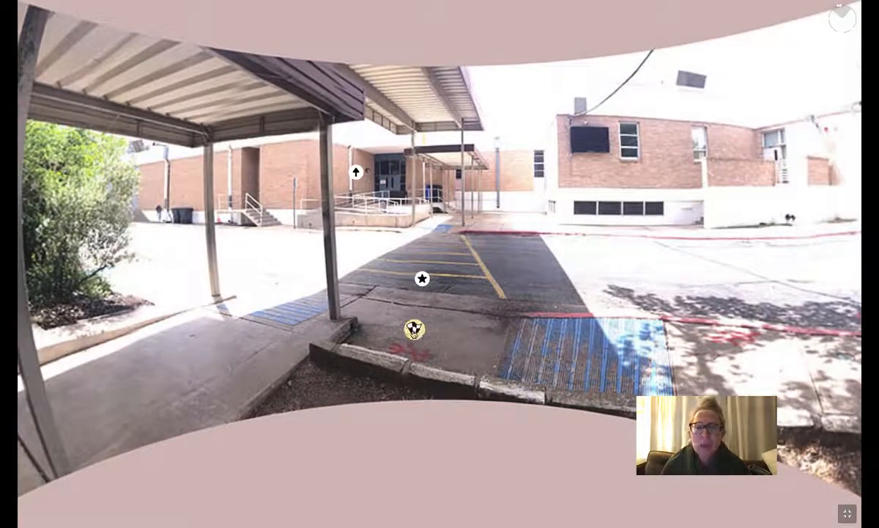
pyautogui.click(414, 328)
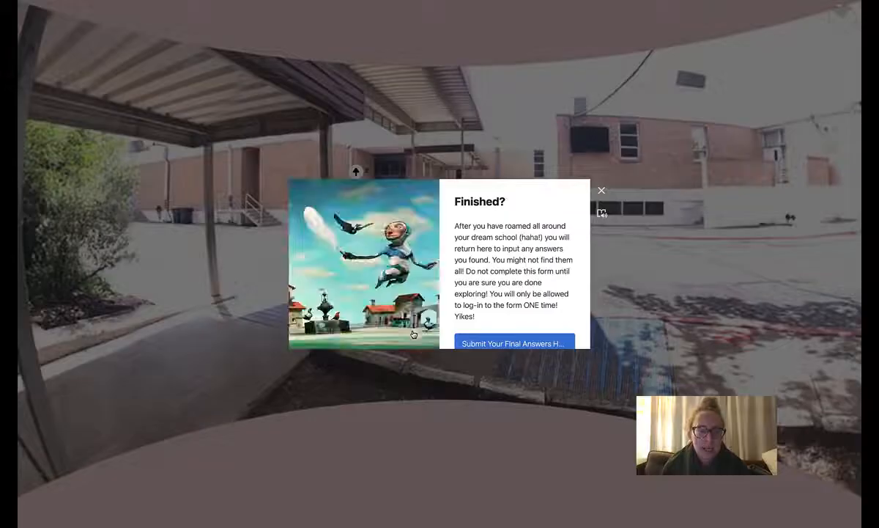
pyautogui.scroll(-1, 526, 284)
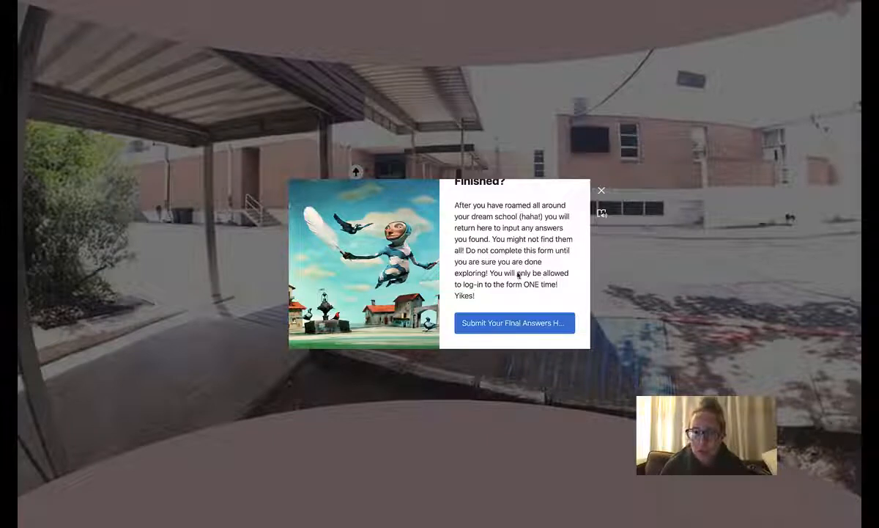
pyautogui.scroll(2, 536, 258)
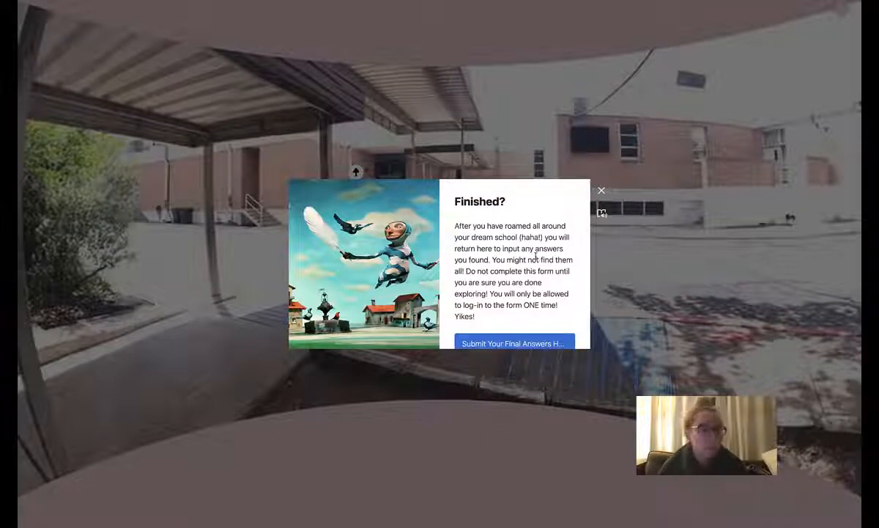
pyautogui.scroll(2, 536, 258)
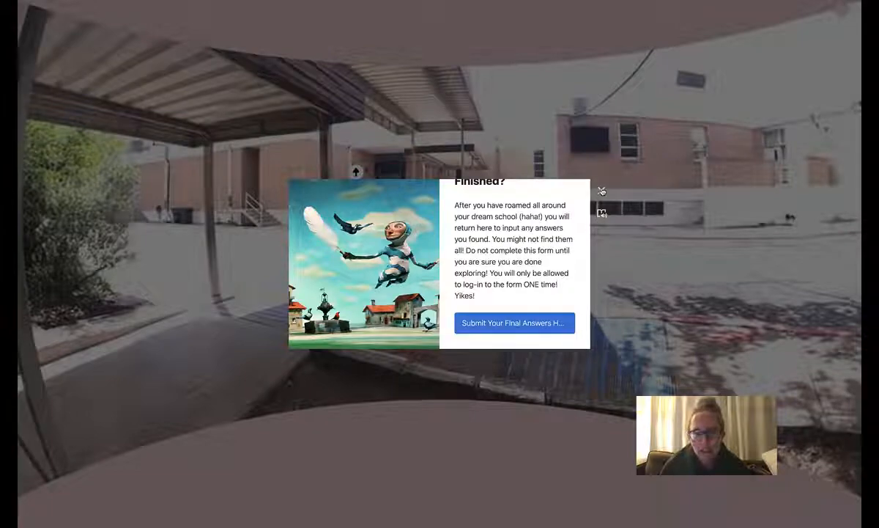
# Close the Finished? card and rotate the parking-lot scene to look around
pyautogui.click(601, 191)
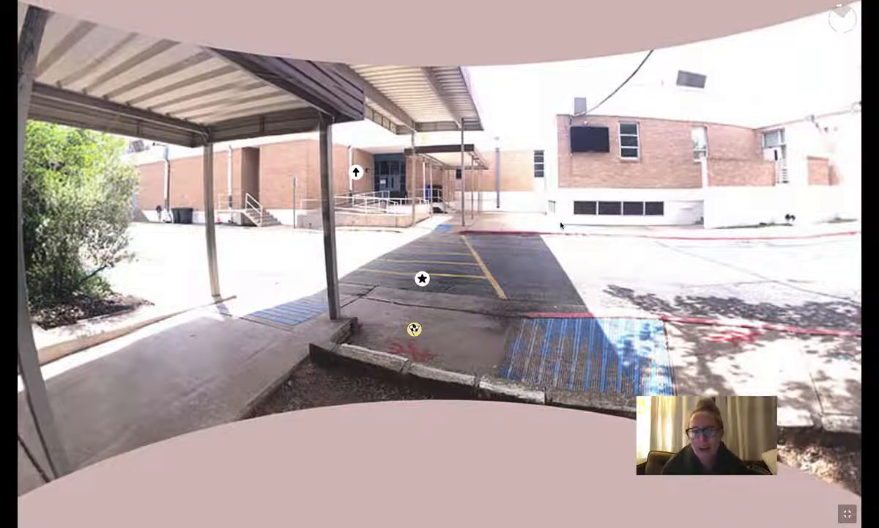
pyautogui.moveTo(517, 251); pyautogui.dragTo(562, 192)
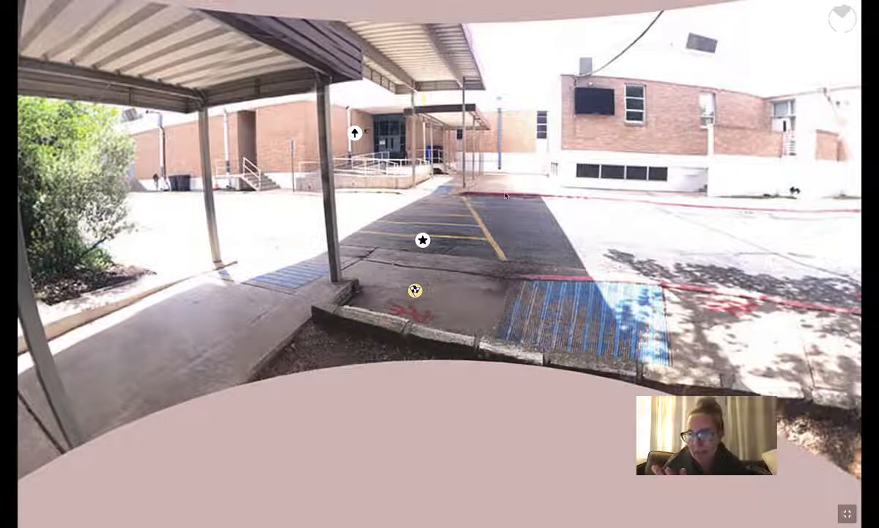
pyautogui.moveTo(507, 210); pyautogui.dragTo(464, 232)
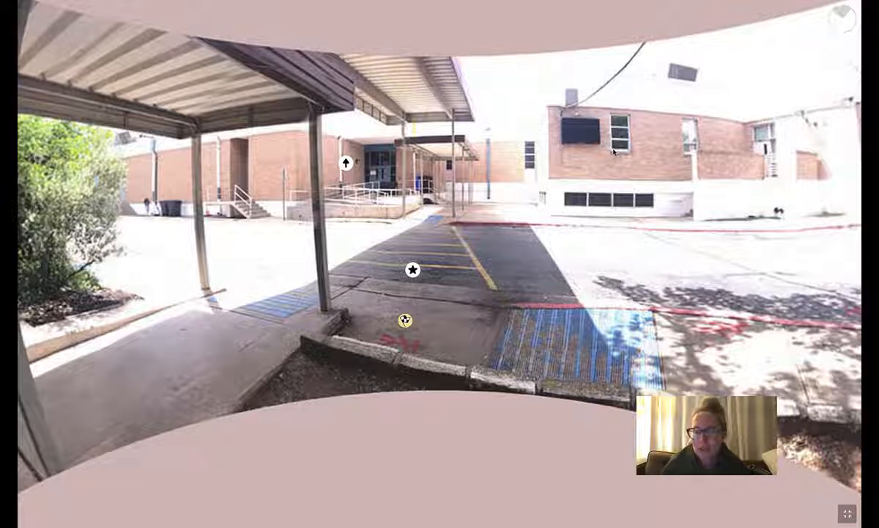
pyautogui.moveTo(614, 151)
pyautogui.mouseDown()
pyautogui.moveTo(588, 159)
pyautogui.moveTo(581, 191)
pyautogui.mouseUp()
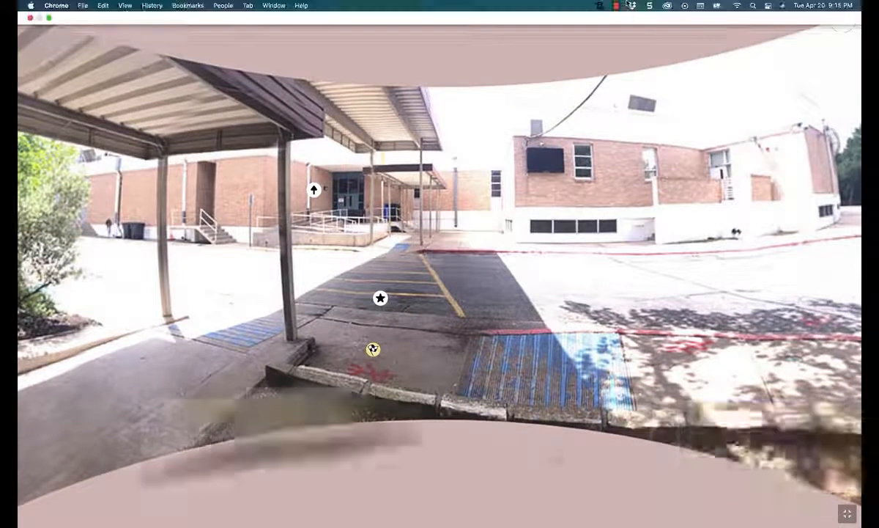